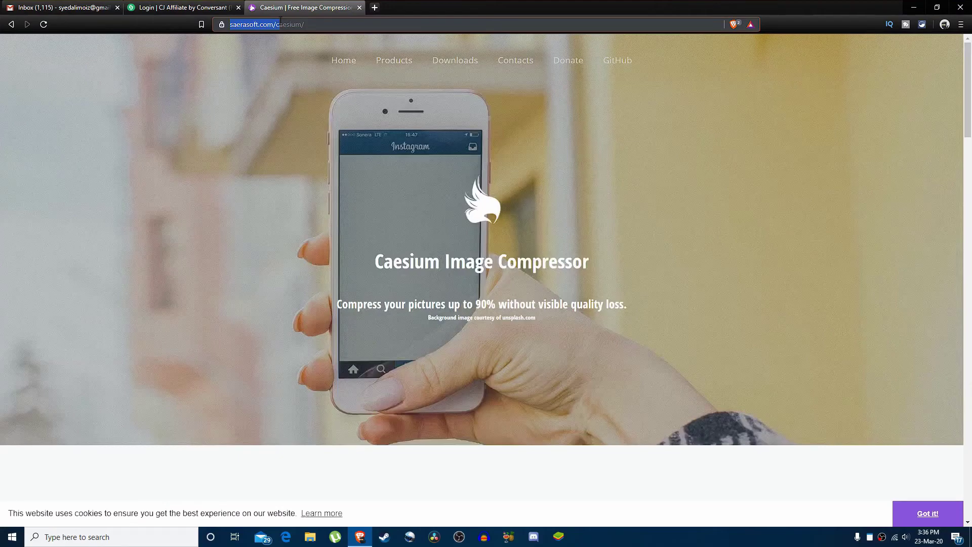
Read the tagline on the Caesium Image Compressor page and go to the site's Downloads section.
left_click(272, 84)
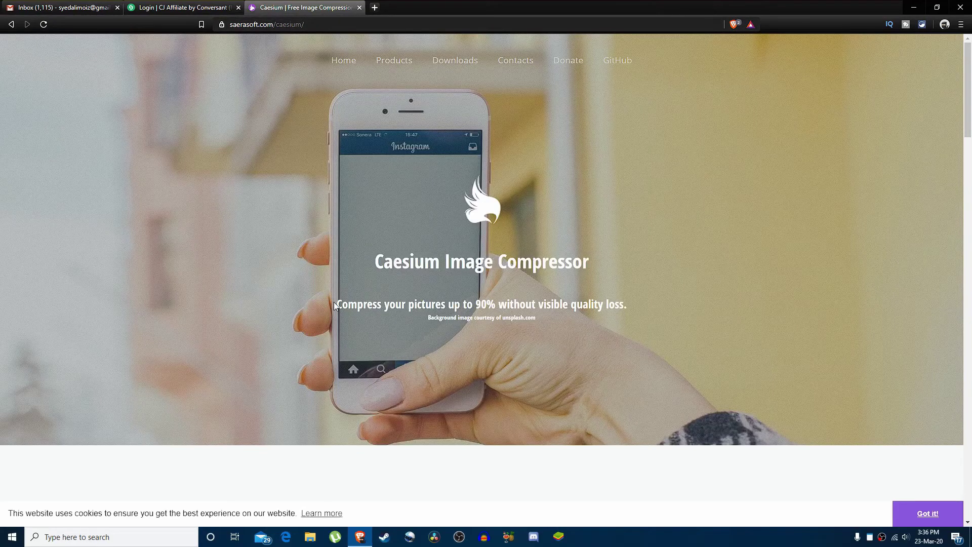
left_click_drag(335, 303, 619, 307)
left_click(534, 331)
left_click(450, 61)
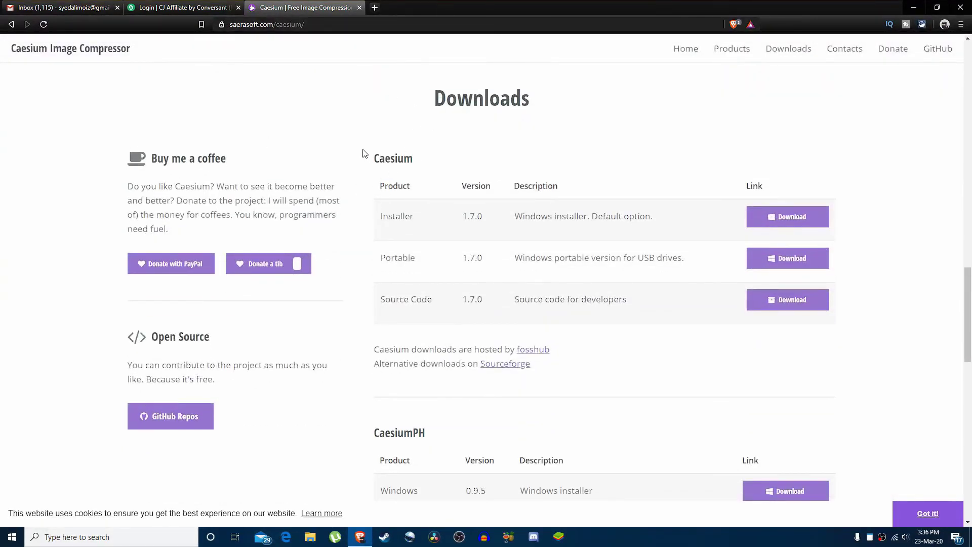
Review the Caesium download options: Installer, Portable and Source Code, along with the Open Source section.
double_click(441, 100)
left_click(418, 205)
left_click_drag(381, 214, 469, 217)
left_click(392, 217)
left_click_drag(389, 219, 659, 223)
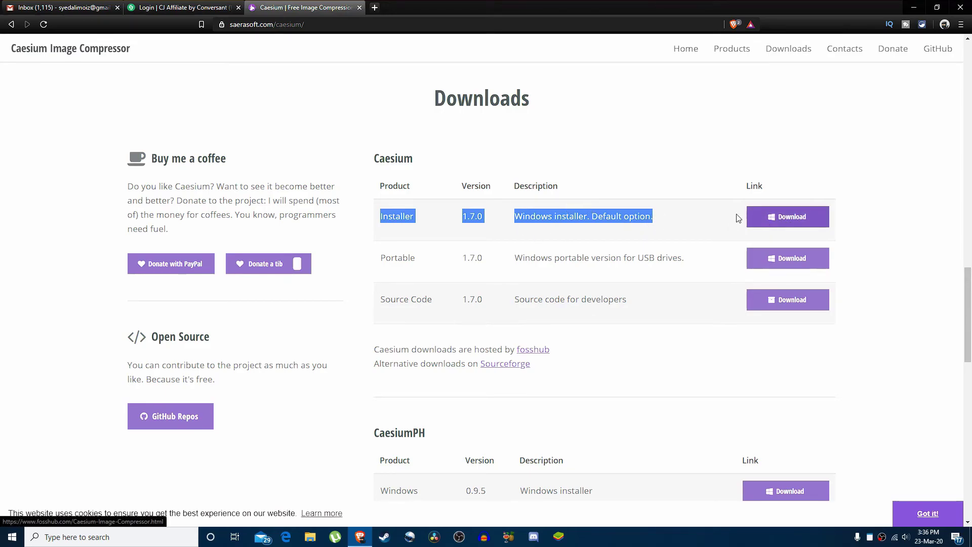
left_click(382, 266)
left_click_drag(381, 258, 691, 272)
left_click(694, 272)
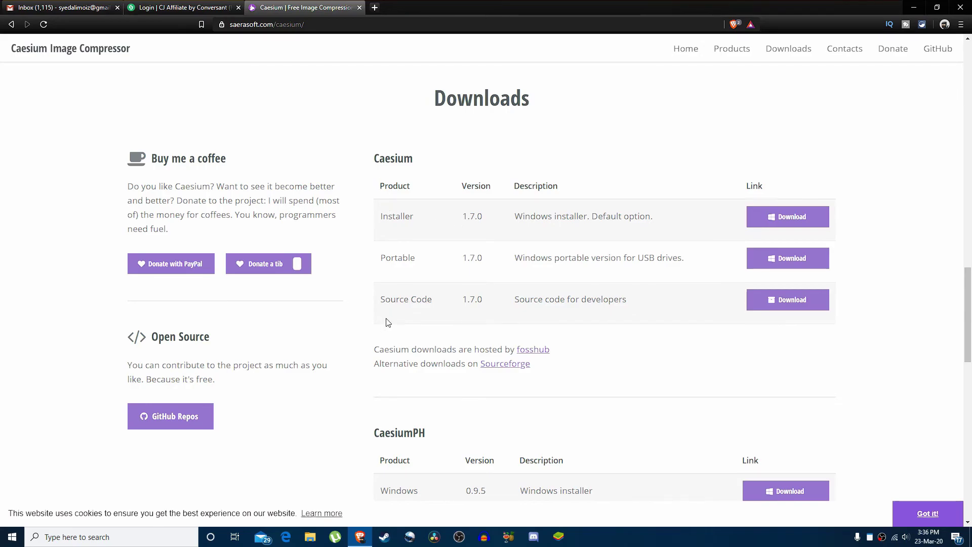
left_click_drag(380, 299, 632, 302)
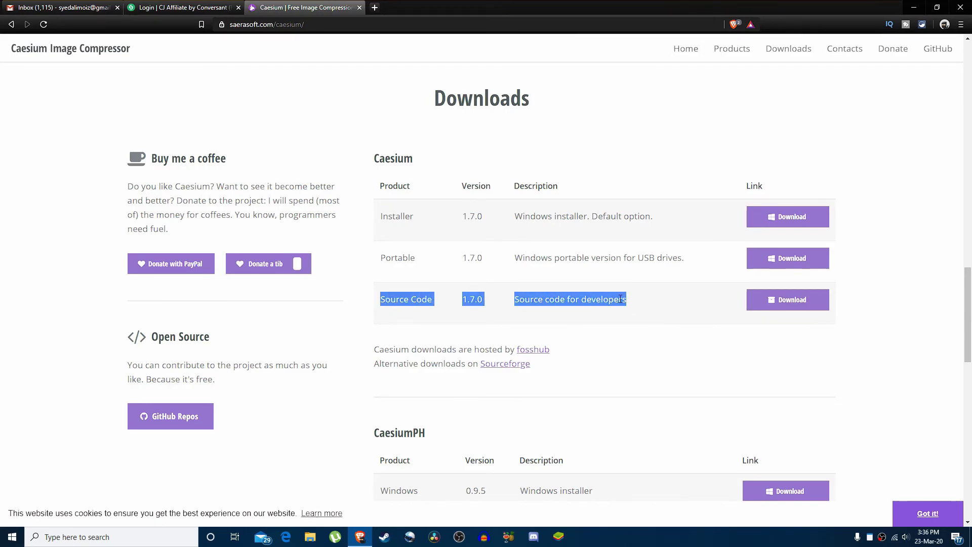
left_click(620, 299)
left_click_drag(129, 327, 256, 335)
left_click(381, 320)
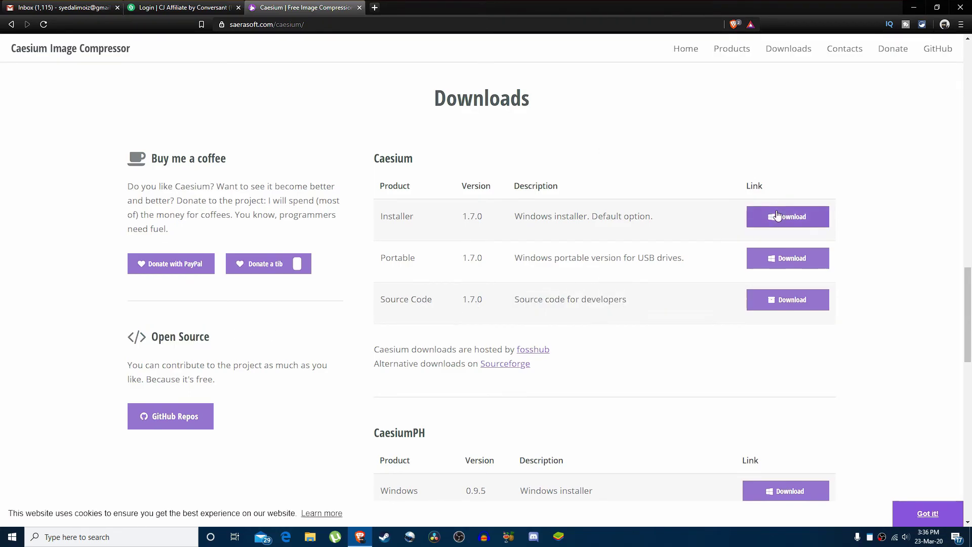
Open the installer's FossHub page, request the Caesium Image Compressor Windows Installer and dismiss the save dialog.
left_click(782, 218)
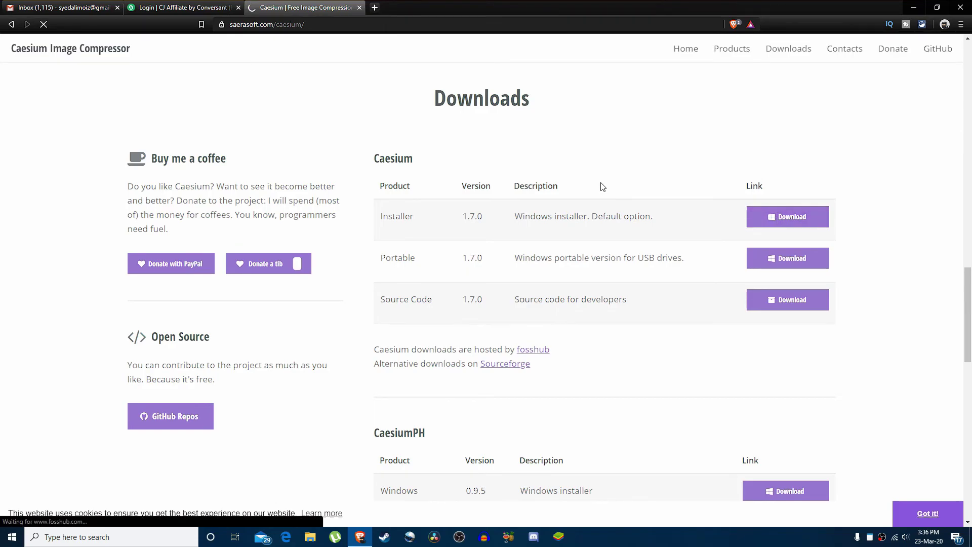
scroll(462, 288, "down", 2)
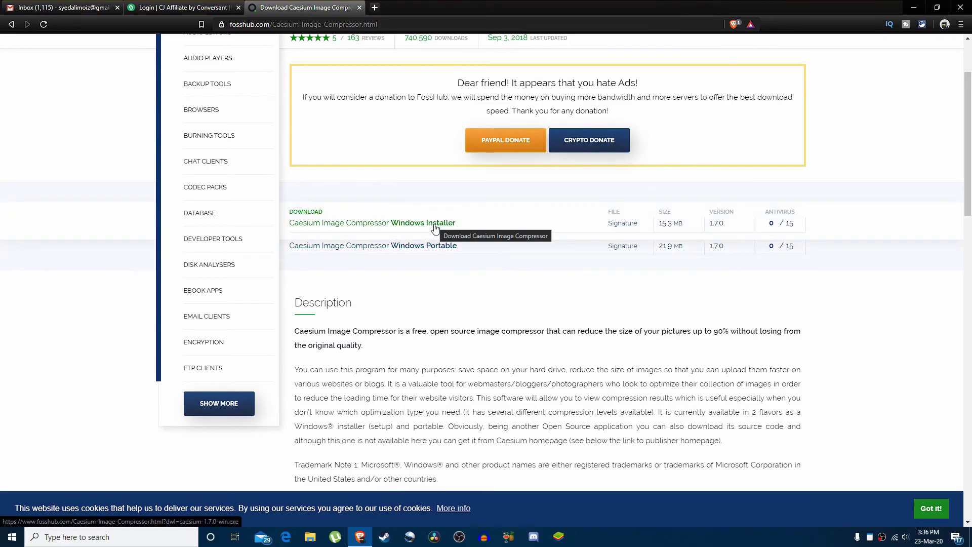
left_click(401, 225)
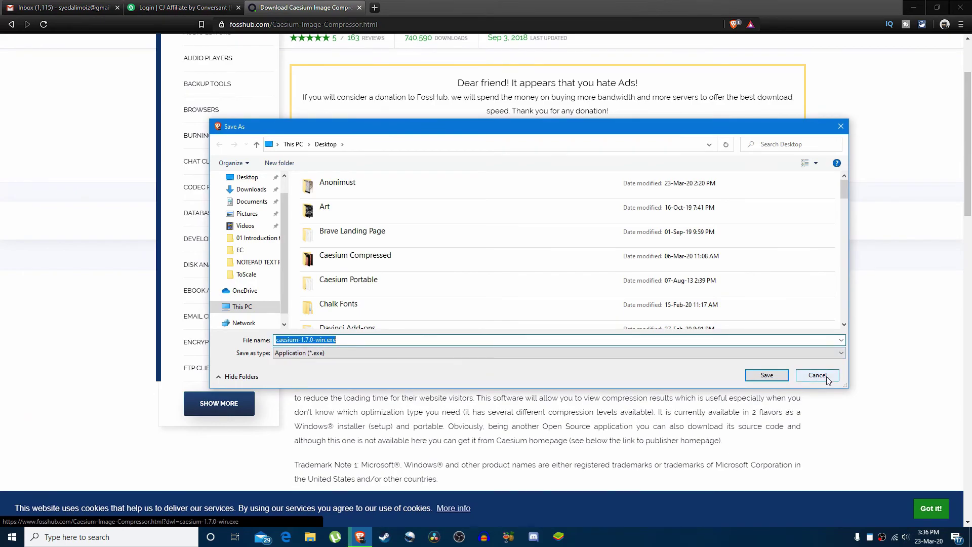
left_click(817, 375)
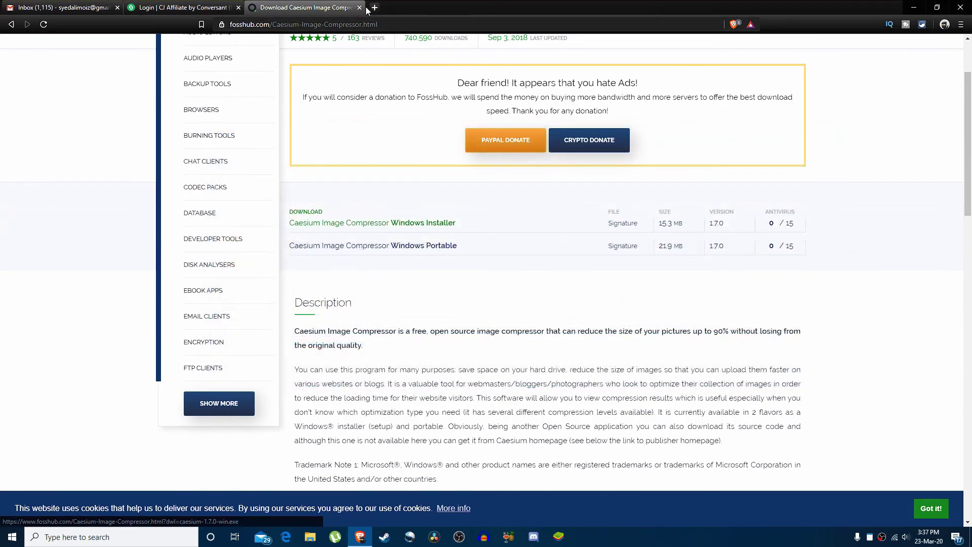
Launch Caesium.exe from the Caesium Portable folder and load and select all images from the EC Content/stock folder.
key("alt+Tab")
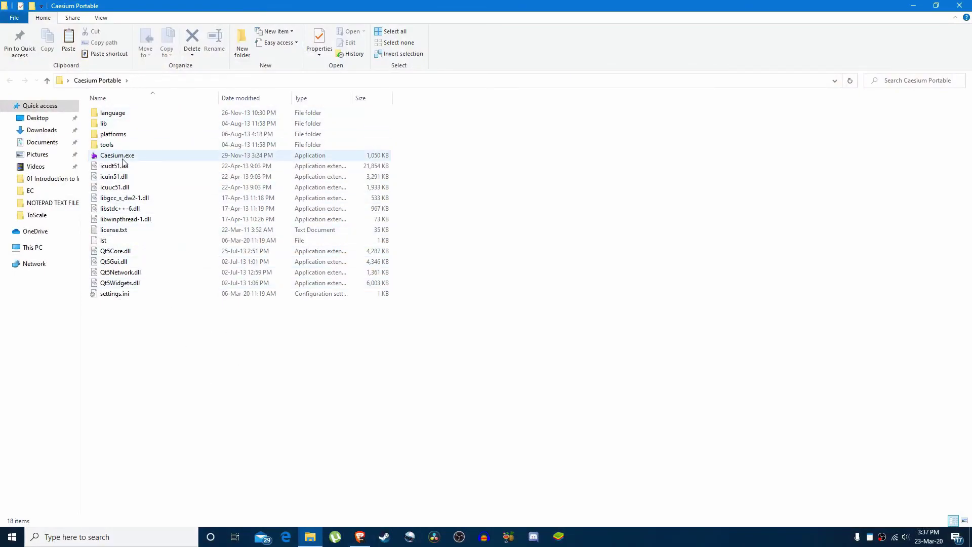
left_click(156, 158)
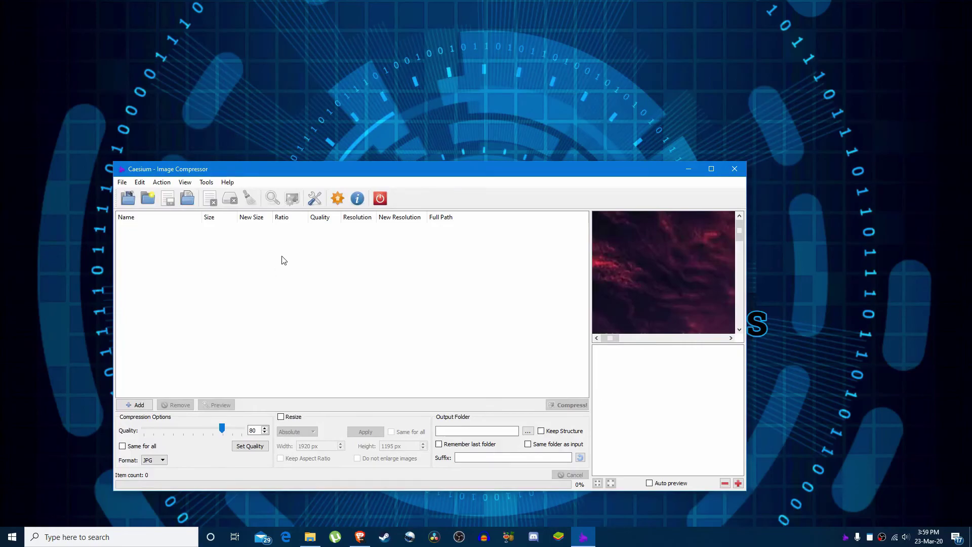
left_click(122, 182)
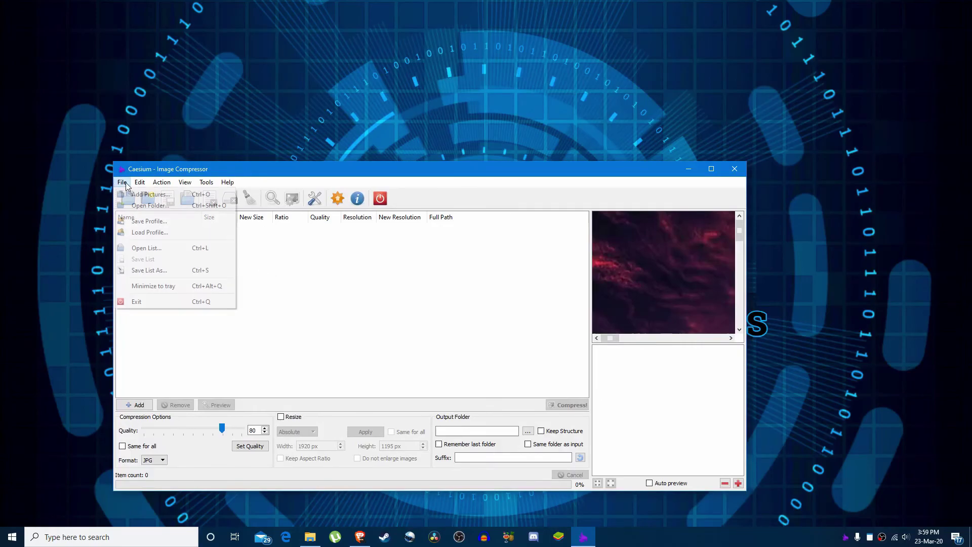
left_click(154, 206)
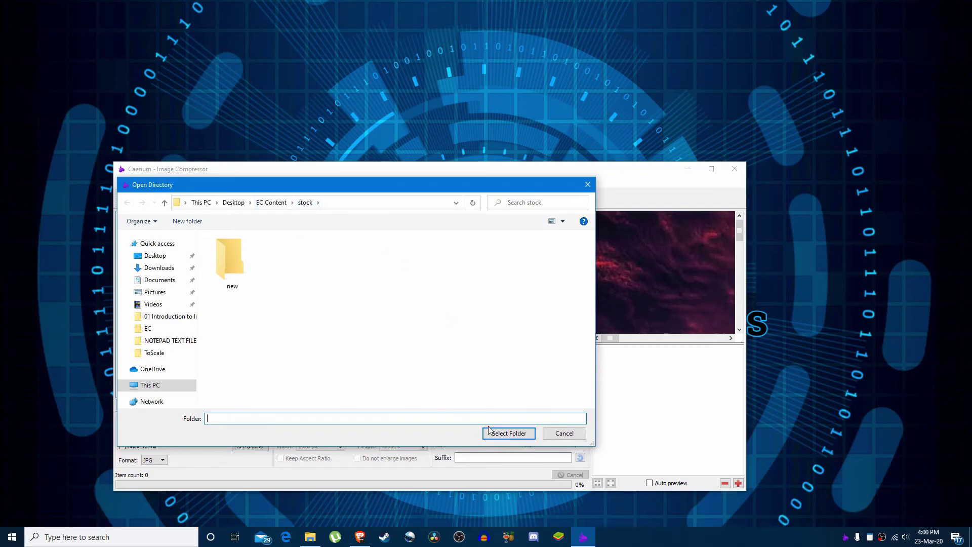
left_click(513, 434)
left_click_drag(157, 315, 149, 208)
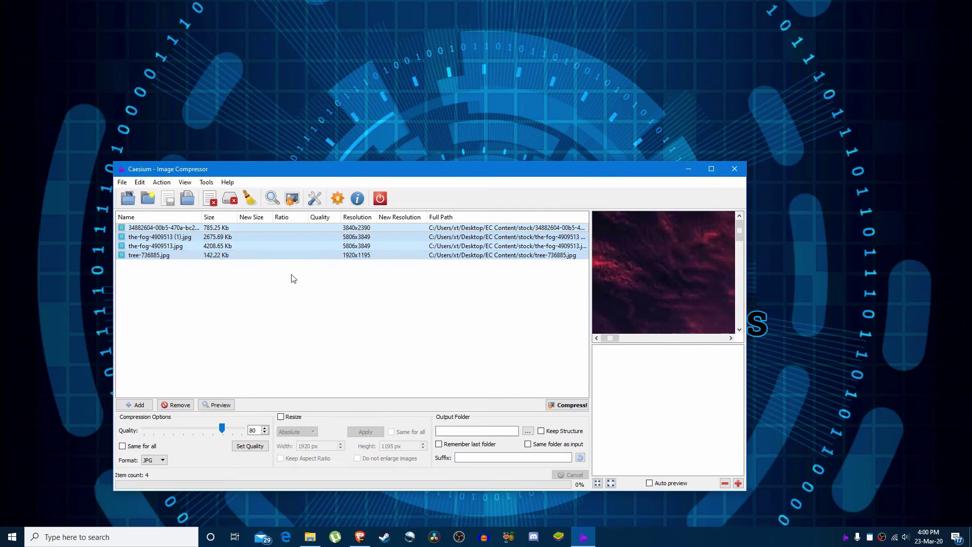
Check the combined size of the four source images in File Explorer, and return to Caesium with the list deselected.
left_click(310, 537)
left_click_drag(150, 213, 395, 102)
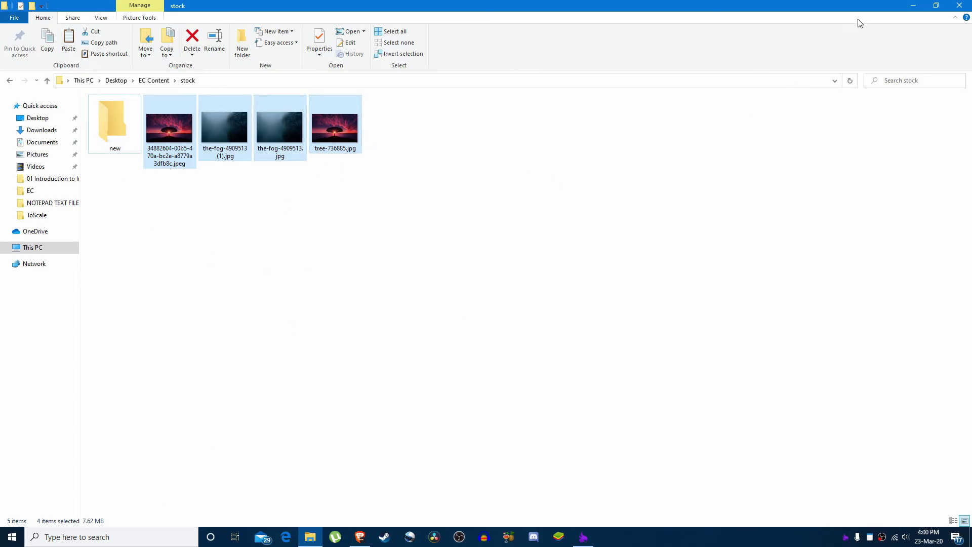
left_click(915, 4)
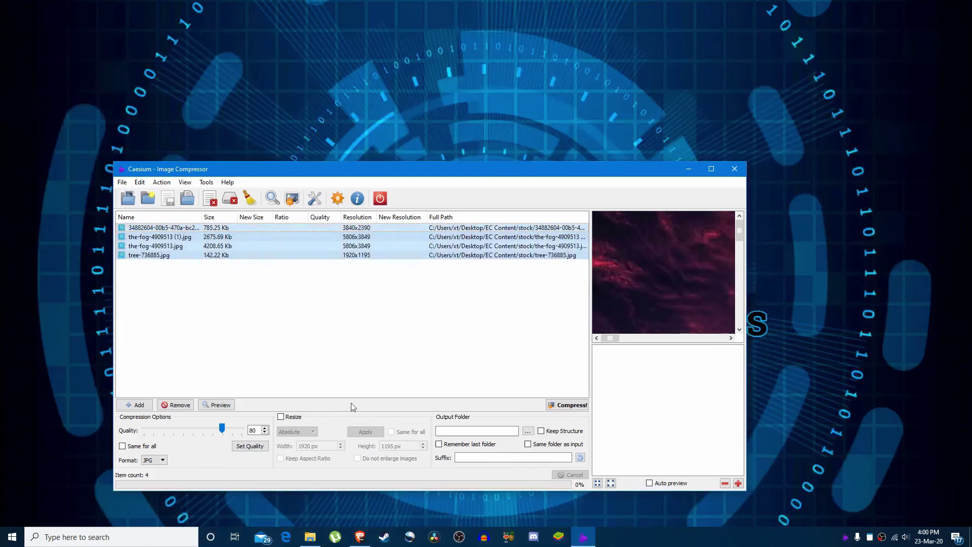
left_click(284, 367)
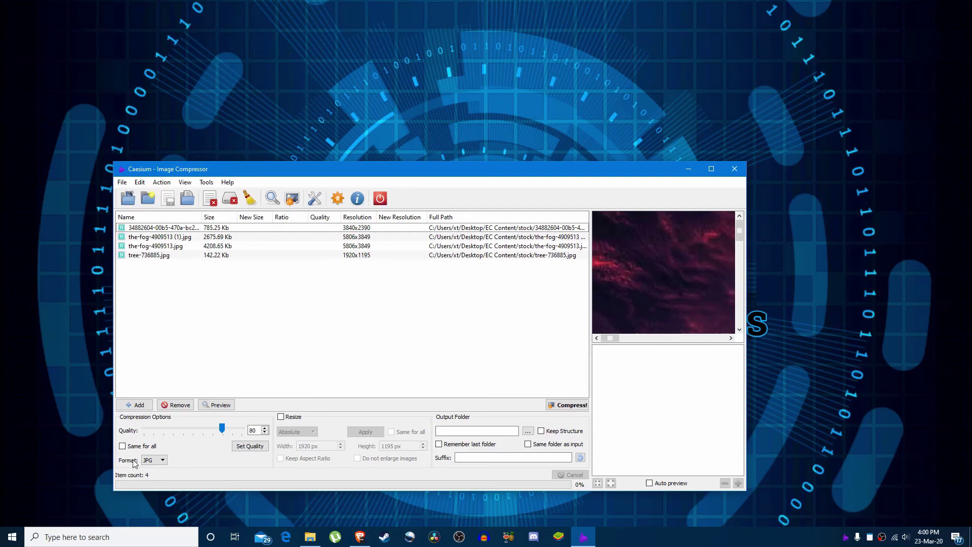
Apply quality 80 and an absolute resize of 1920 x 1080 px to all listed images.
left_click(123, 447)
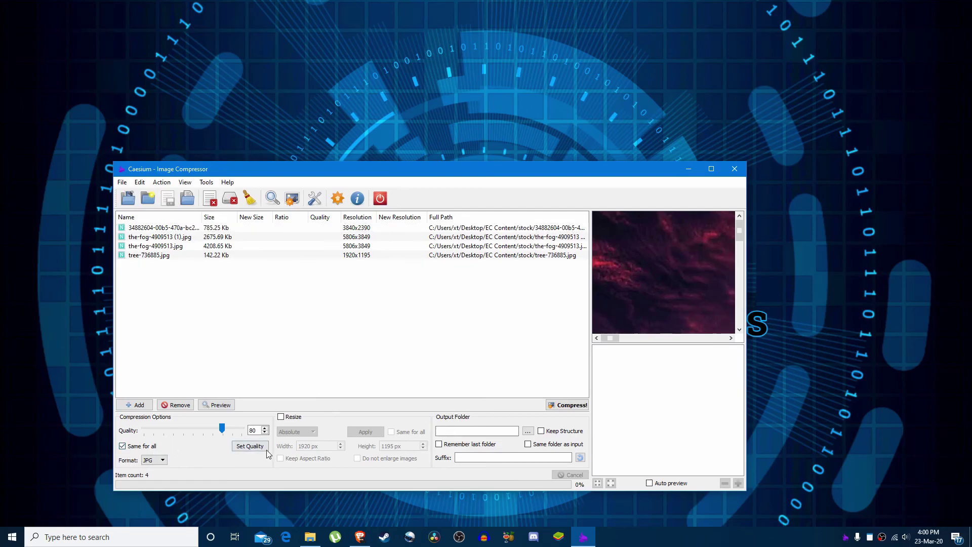
left_click(281, 418)
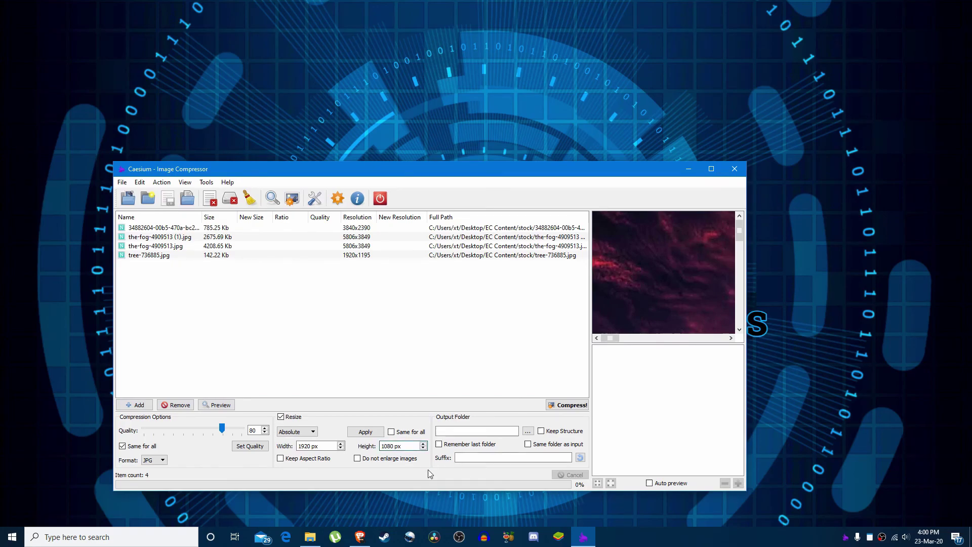
left_click(253, 447)
left_click(372, 433)
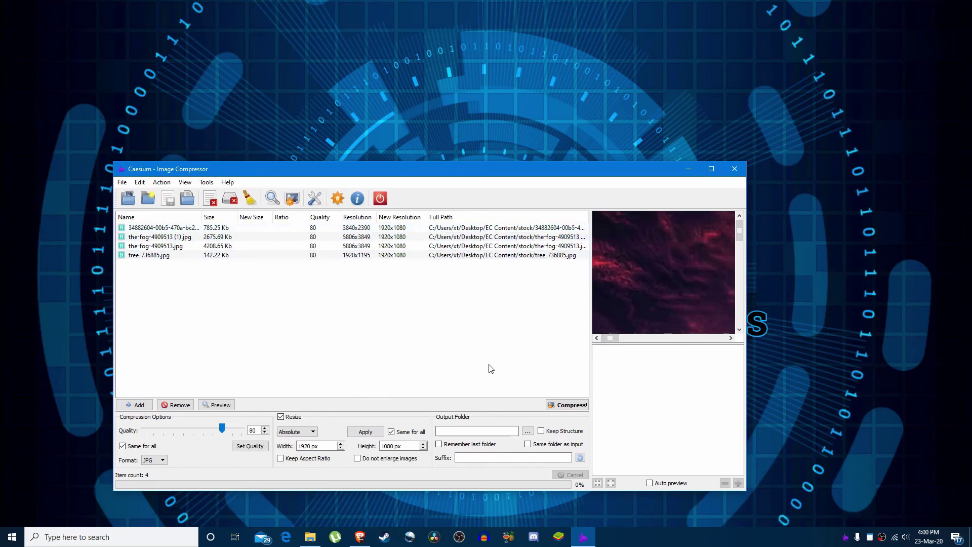
Set the output folder to EC Content/stock/new and compress the four listed images.
left_click(528, 431)
left_click(148, 328)
left_click(258, 203)
double_click(250, 297)
double_click(225, 259)
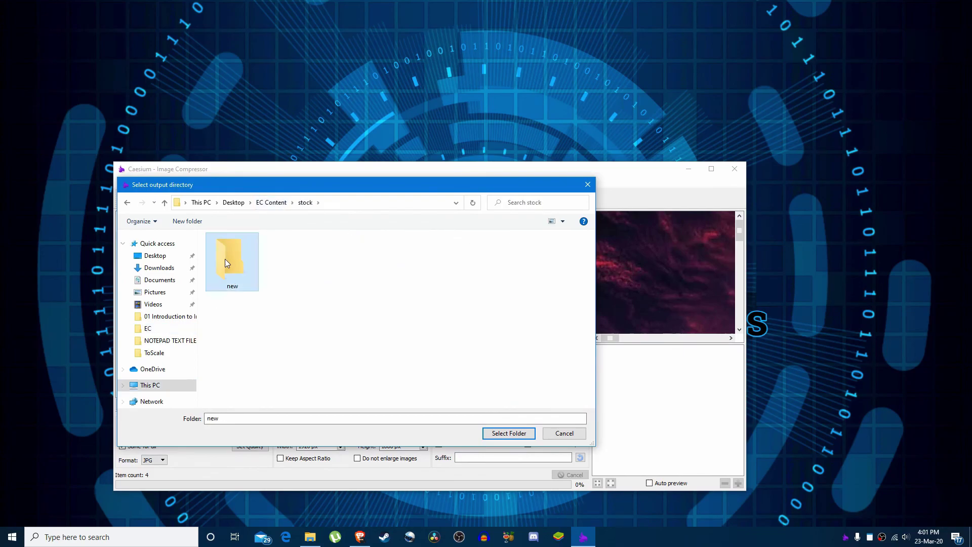
left_click(509, 433)
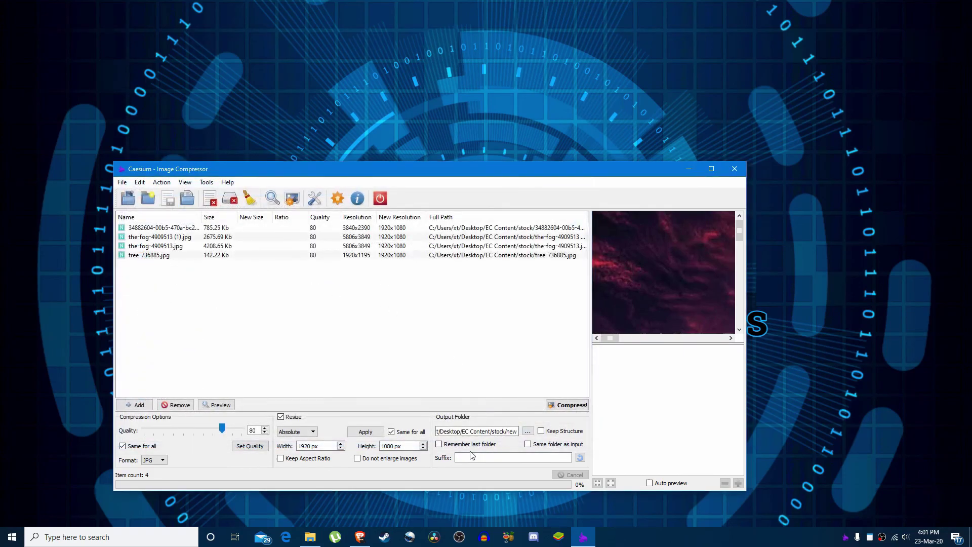
left_click(568, 406)
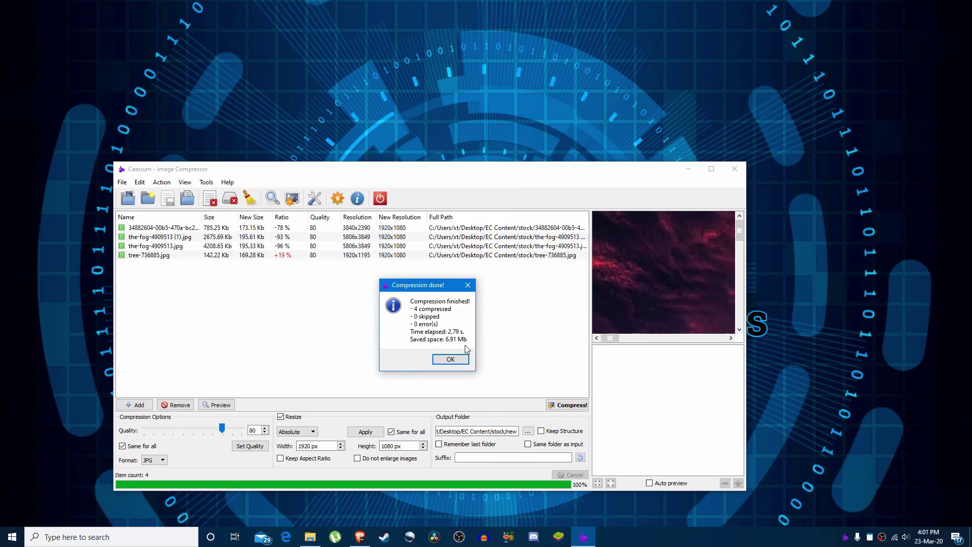
left_click(442, 359)
Switch to File Explorer and check the total sizes of the originals in stock and the compressed images in new.
left_click(310, 537)
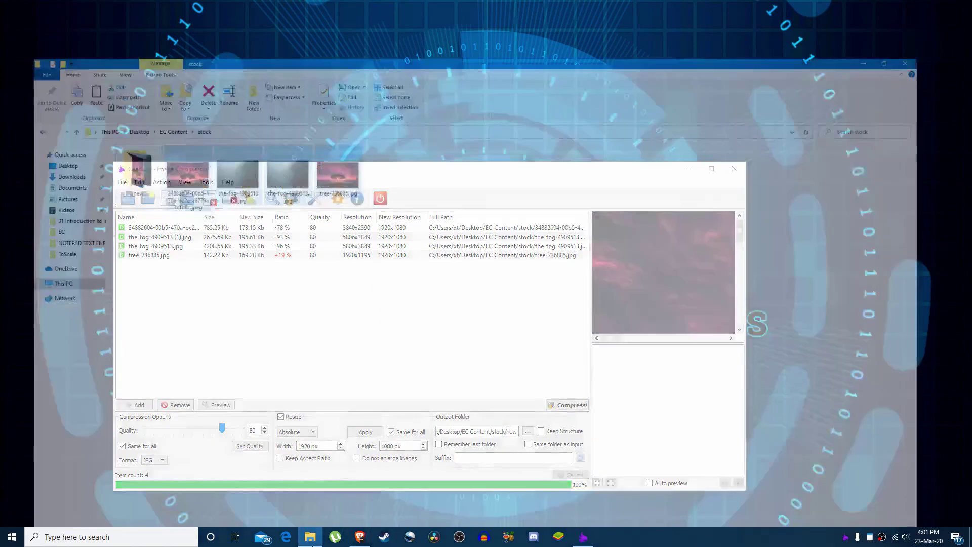
left_click_drag(172, 208, 387, 120)
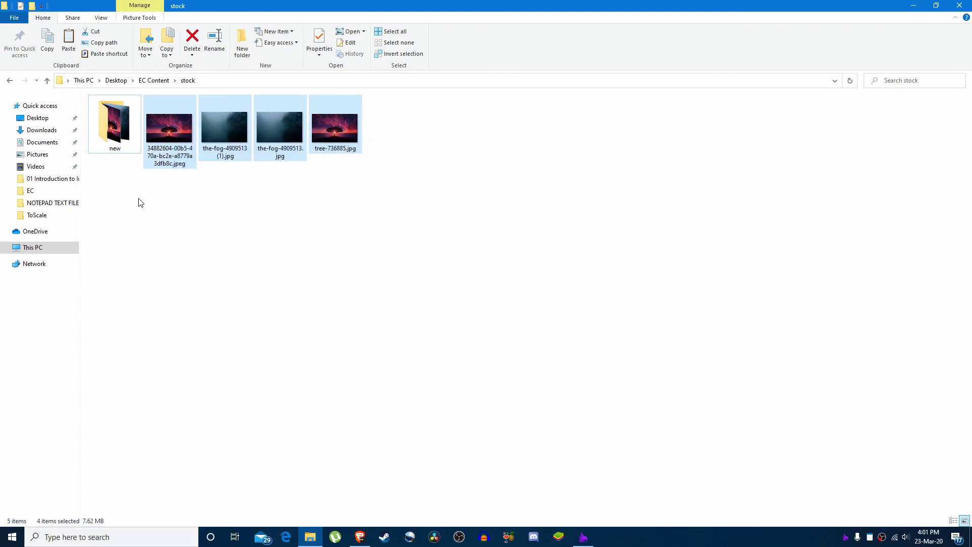
double_click(115, 125)
left_click_drag(97, 216, 390, 130)
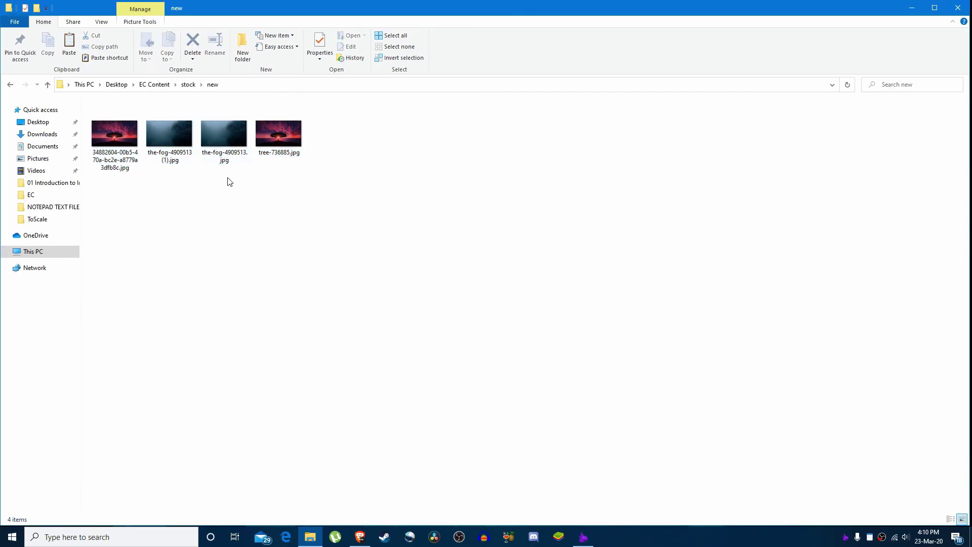
Open the compressed and the original the-fog-4909513.jpg side by side in Windows Photo Viewer.
left_click(223, 138)
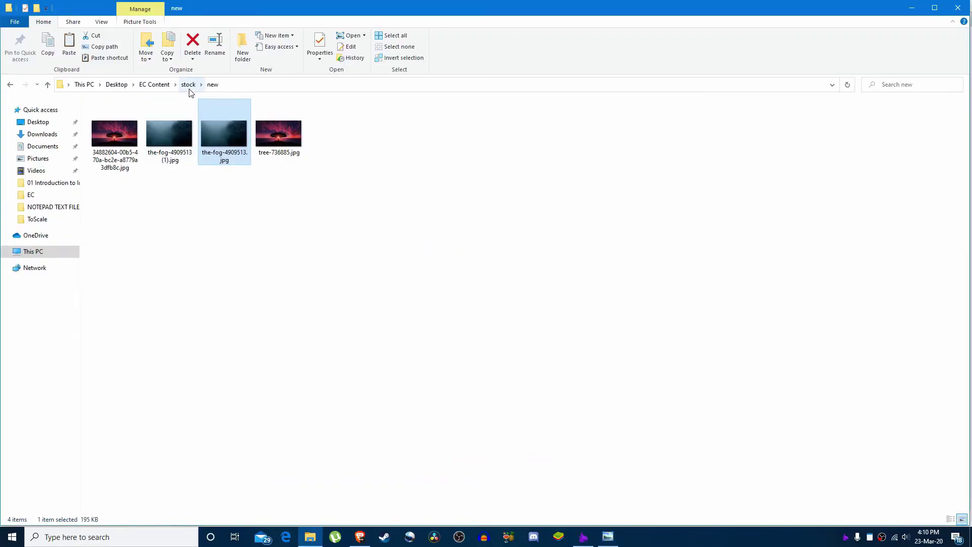
left_click(189, 84)
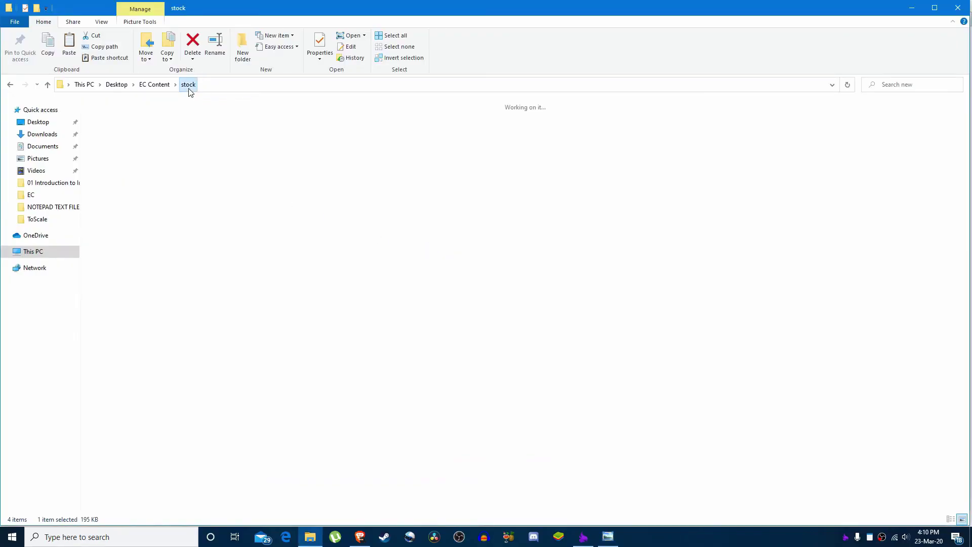
double_click(276, 136)
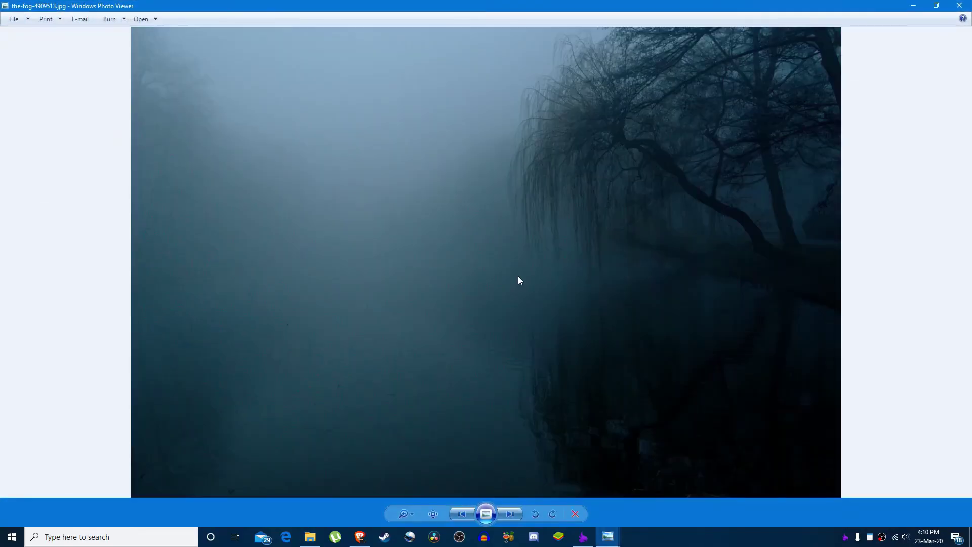
key("super+Right")
left_click(446, 238)
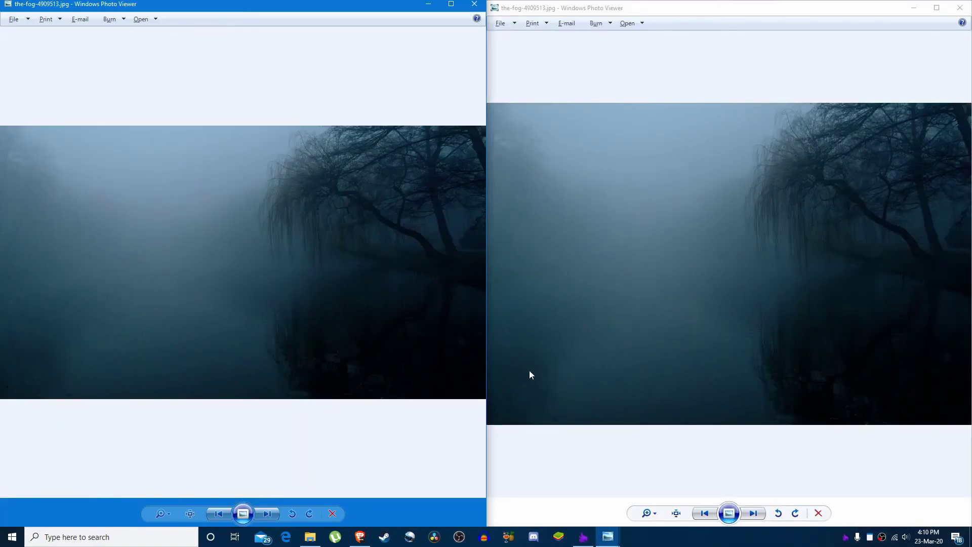
Compare the visual quality of the two fog images and close both viewer windows.
left_click(667, 329)
left_click(441, 366)
left_click(610, 373)
left_click(355, 349)
left_click(604, 365)
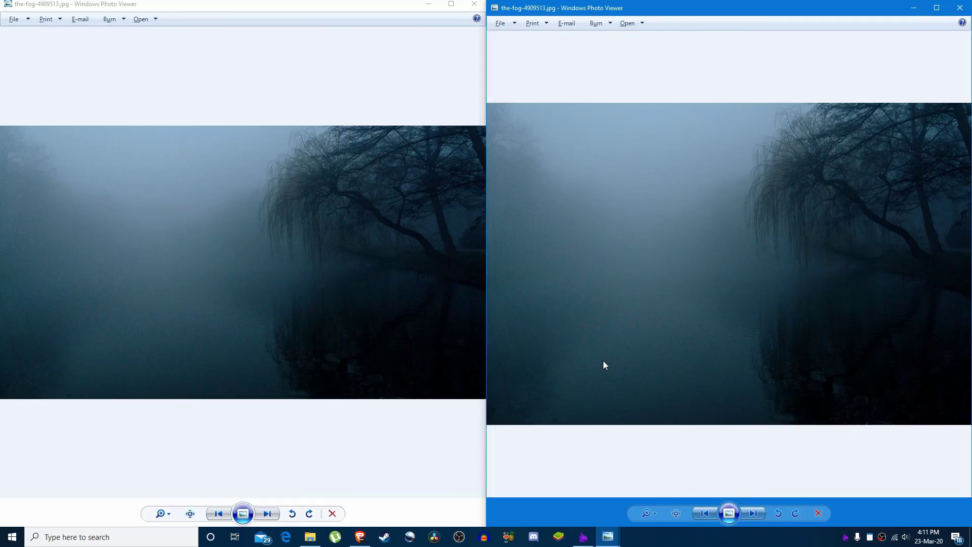
left_click(474, 4)
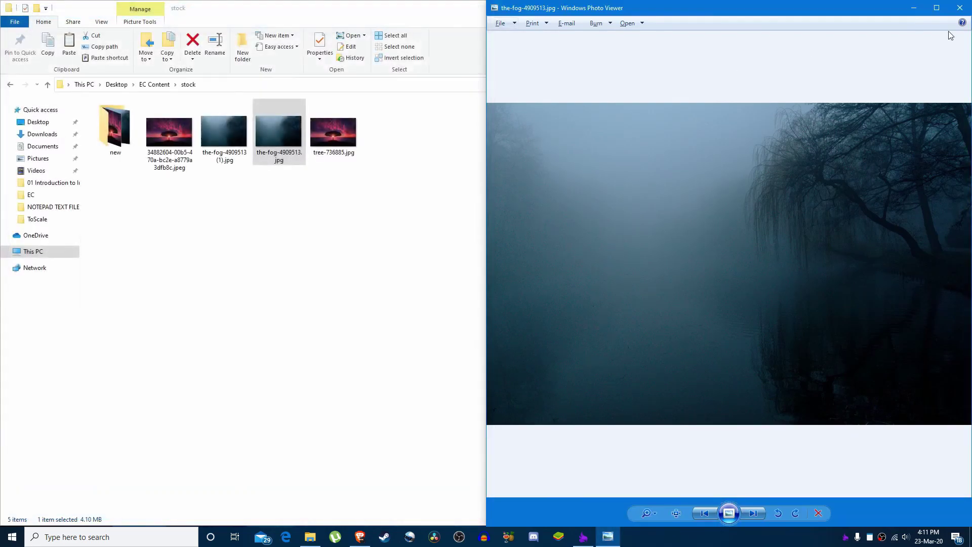
left_click(961, 8)
Compare the file sizes of the-fog-4909513.jpg in the stock and new folders, and close File Explorer.
left_click(319, 317)
left_click(268, 143)
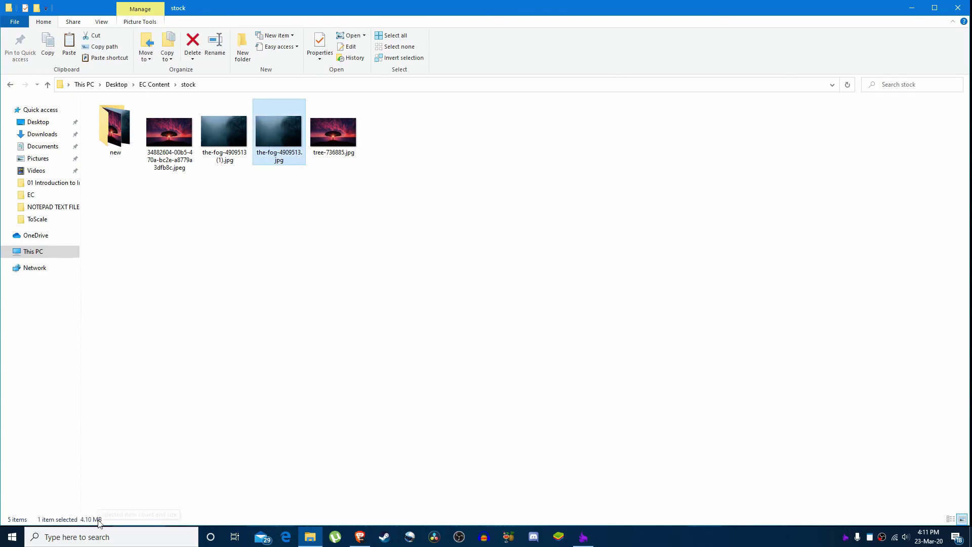
double_click(128, 147)
left_click(223, 145)
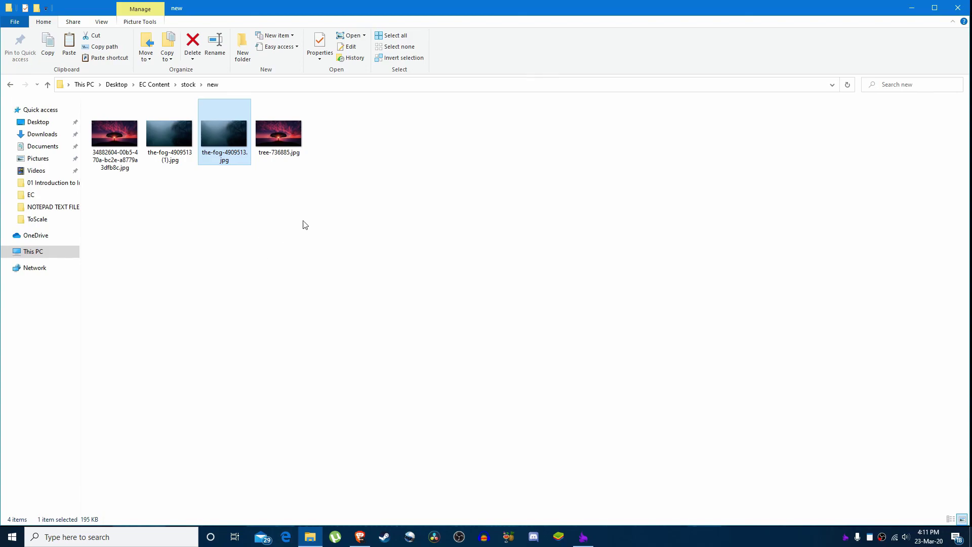
left_click(483, 235)
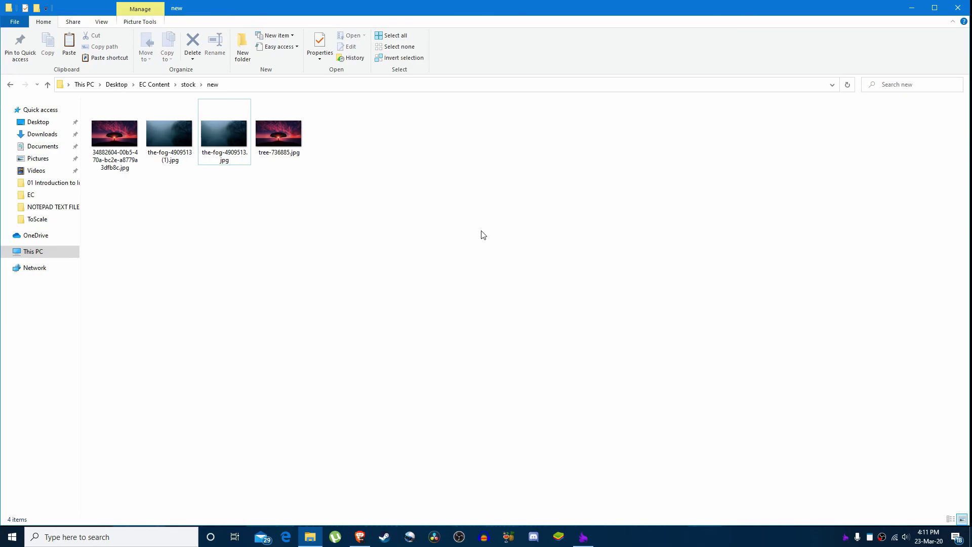
left_click(958, 8)
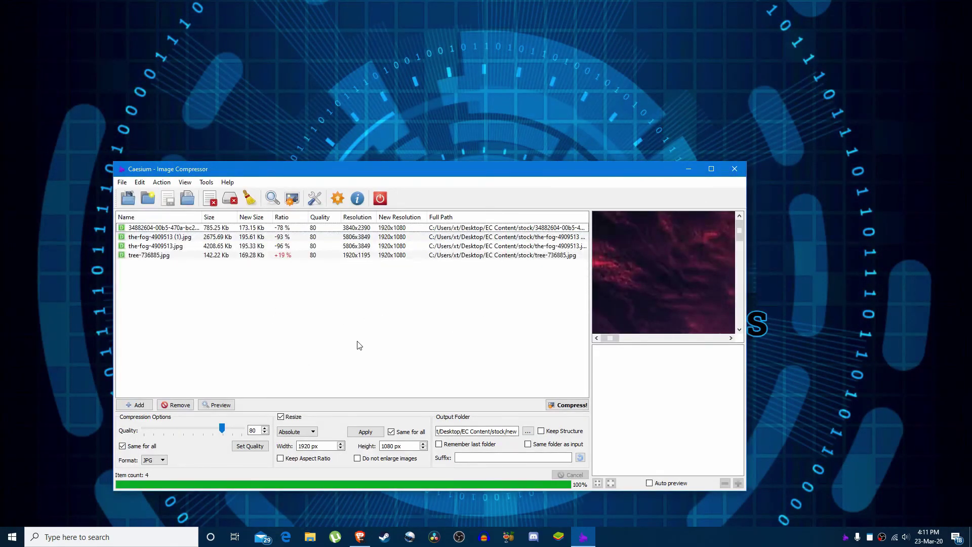